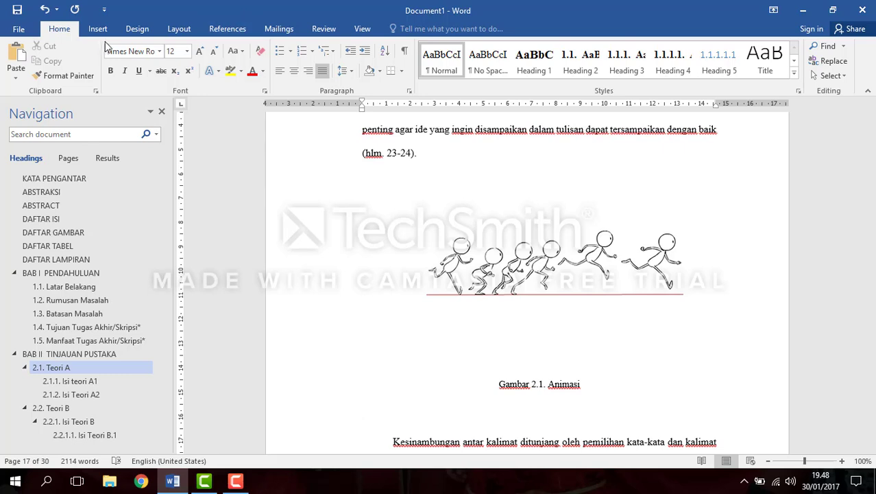
# Step: Set the empty line below the Gambar 2.1 caption to font size 10 with centre alignment
pyautogui.click(175, 53)
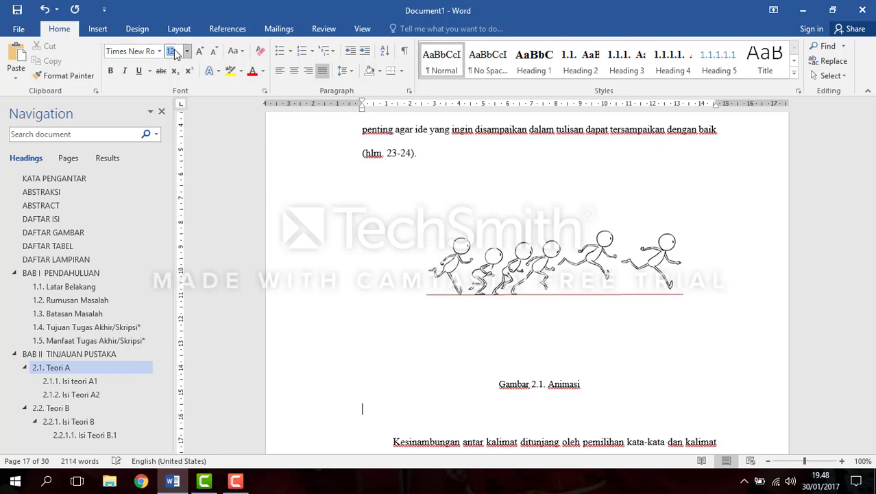
pyautogui.write('10')
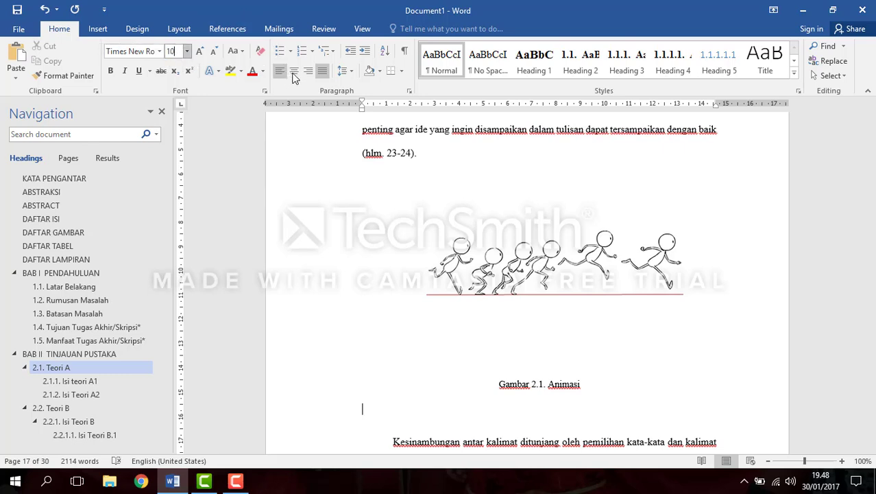
pyautogui.click(293, 72)
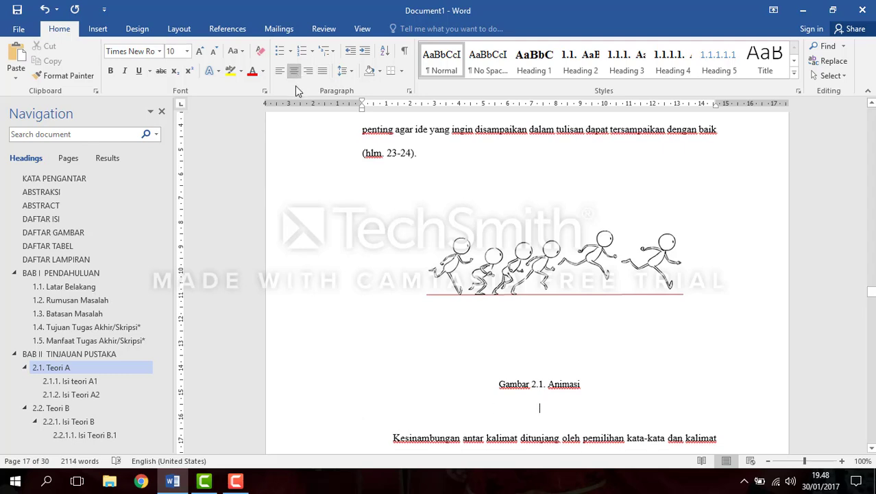
# Step: Enter the source citation below the Gambar 2.1 caption in parentheses: the author's surname, 2011, hlm. 9
pyautogui.write('(')
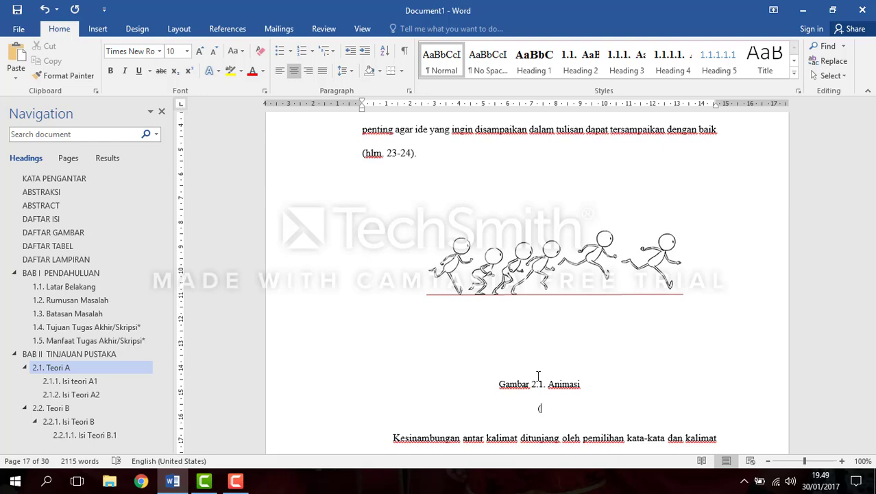
pyautogui.write('Do,')
pyautogui.write('2011, hlm. 9)')
# Step: Start a source line below the Gambar 2.2 caption with an opening parenthesis, formatted at size 10 and centred
pyautogui.scroll(-15, 539, 378)
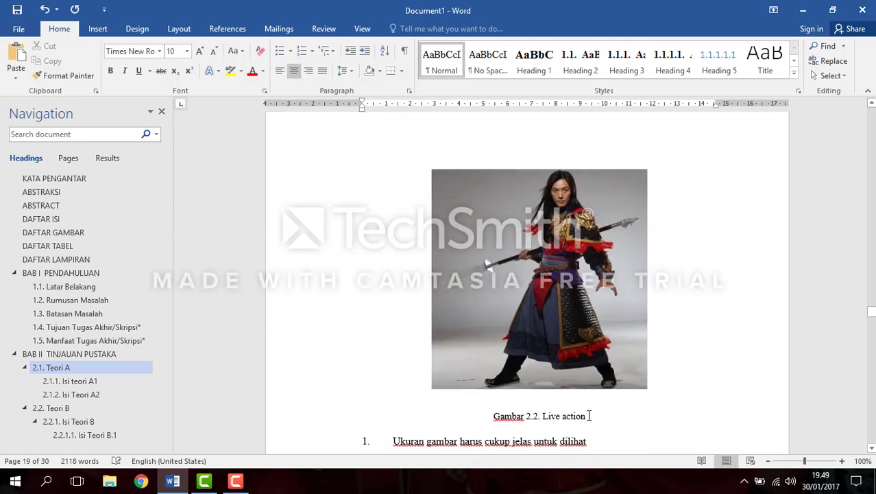
pyautogui.click(588, 416)
pyautogui.press('Return')
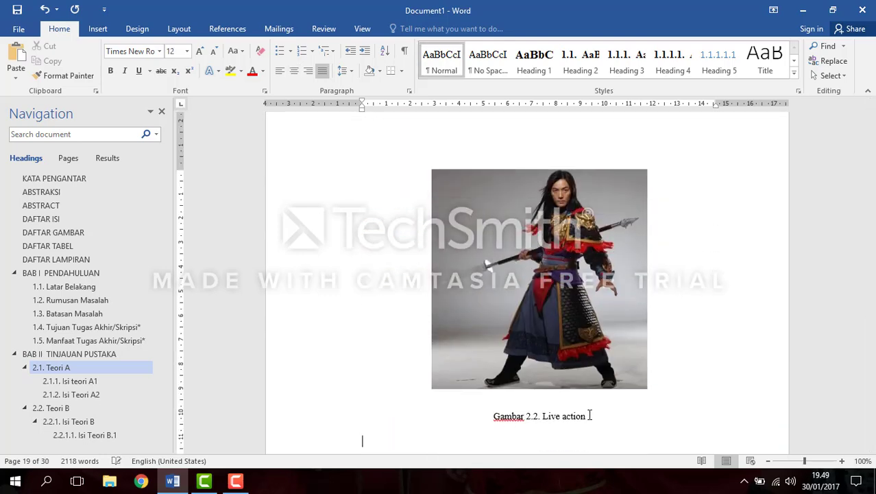
pyautogui.write('(')
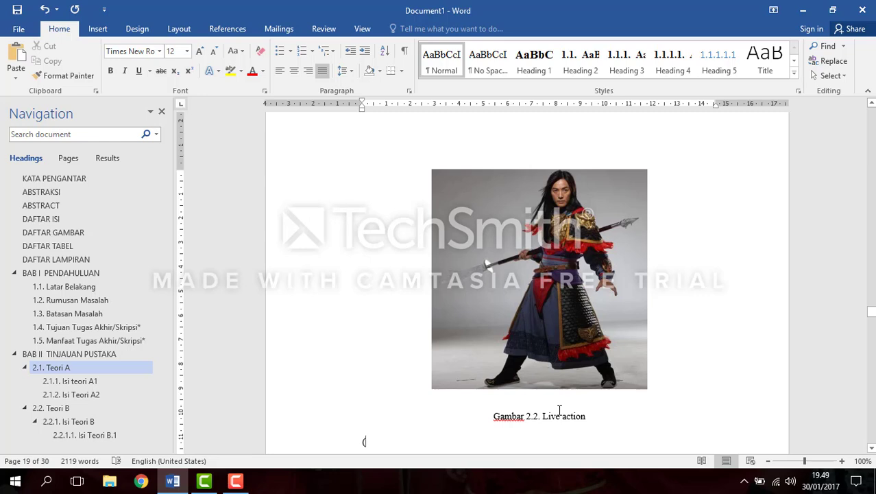
pyautogui.hotkey('shift', 'Left')
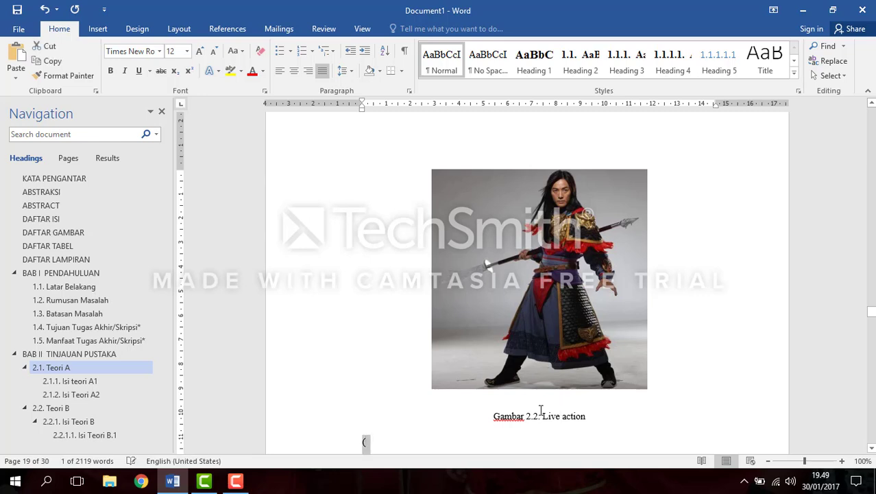
pyautogui.click(172, 52)
pyautogui.write('10')
pyautogui.press('Return')
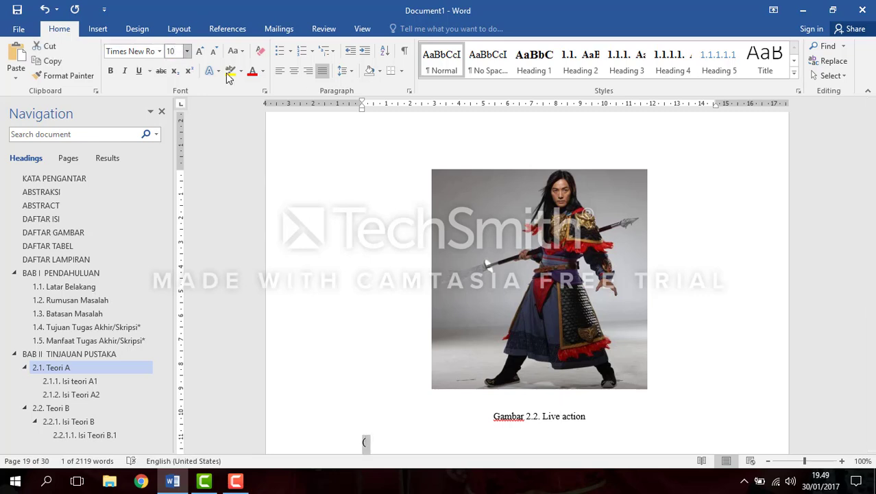
pyautogui.click(295, 73)
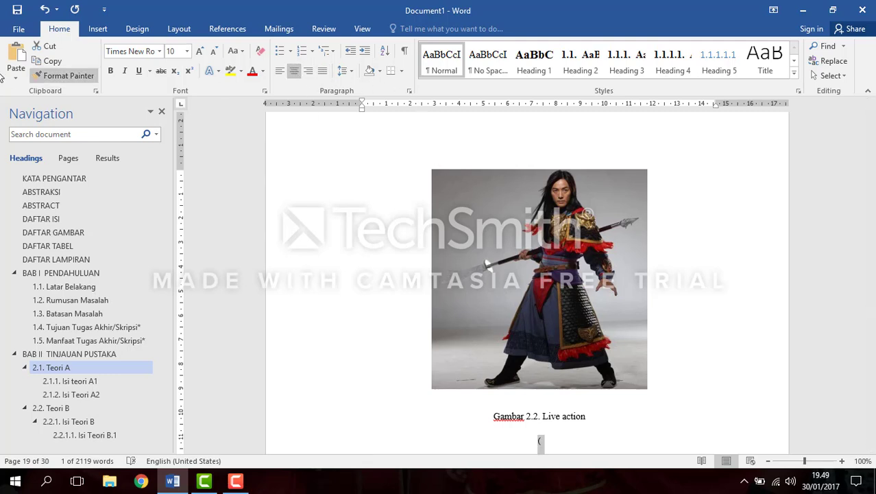
pyautogui.click(542, 442)
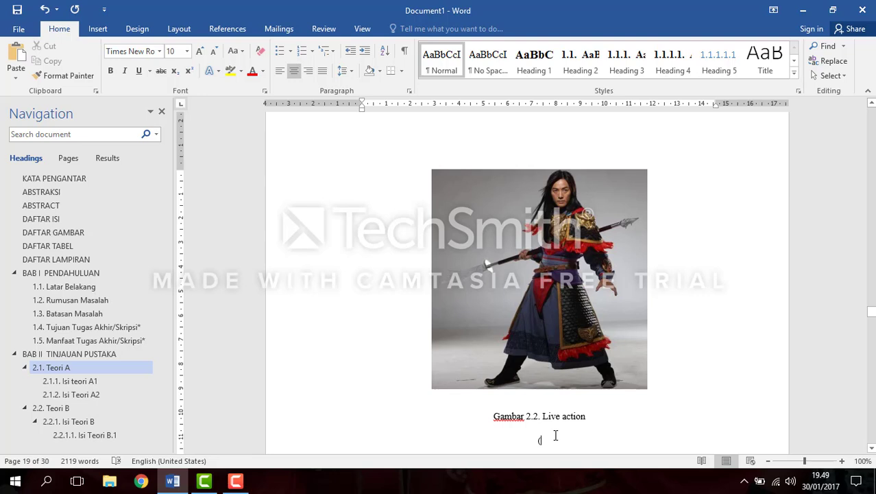
# Step: Complete the citation below the Gambar 2.2 caption with the author's surname, 2011, hlm. 10 and a closing parenthesis
pyautogui.write('Do,')
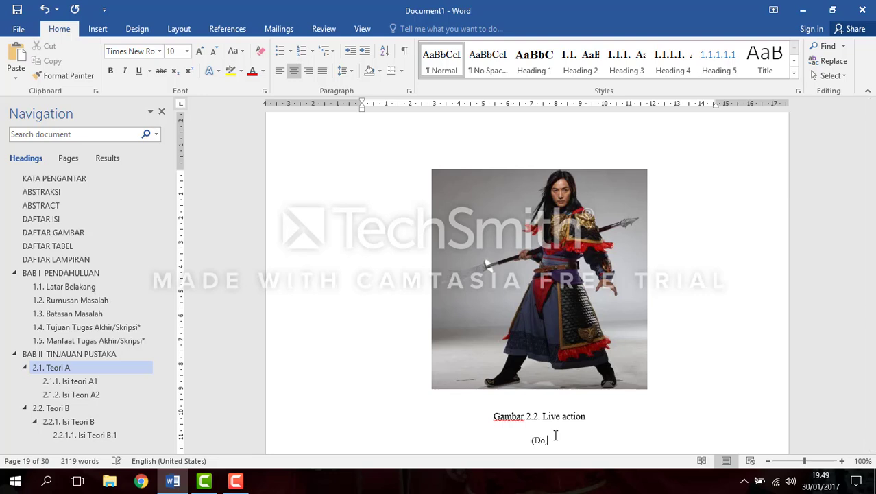
pyautogui.write(' 2011, hlm. 10)')
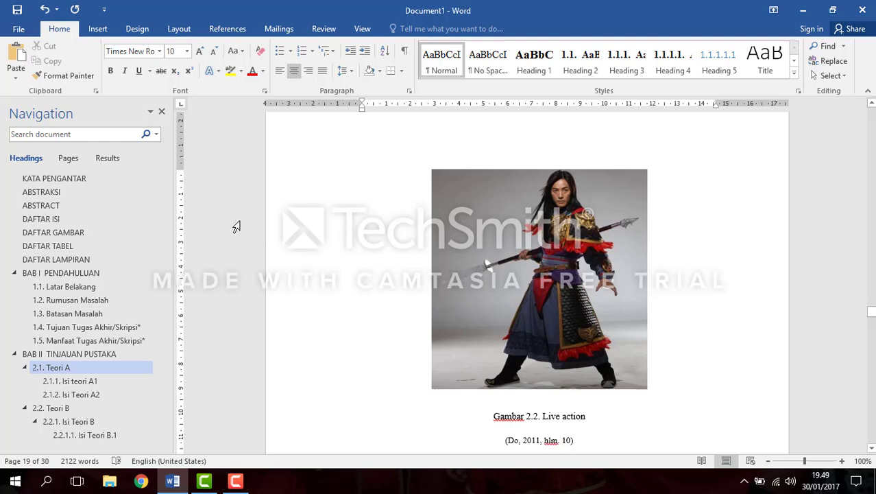
# Step: Insert a table of figures below the DAFTAR GAMBAR heading, using the caption label Gambar
pyautogui.scroll(2, 619, 329)
pyautogui.scroll(20, 487, 327)
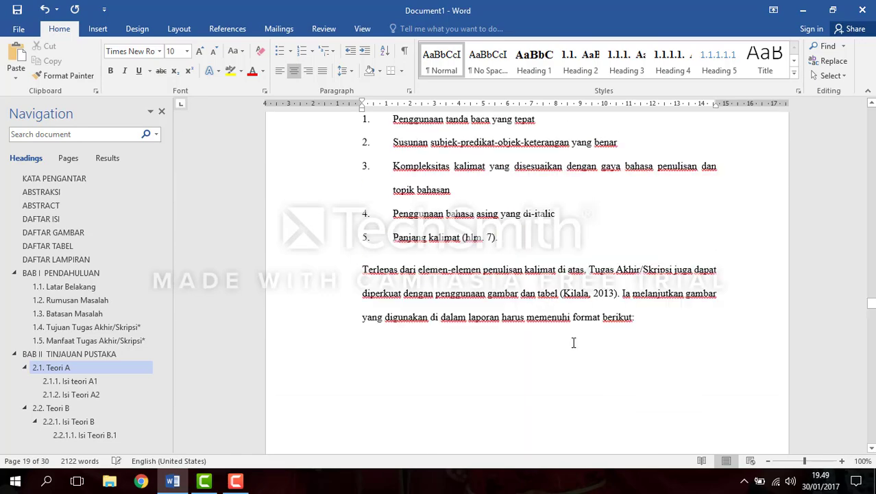
pyautogui.scroll(-4, 572, 345)
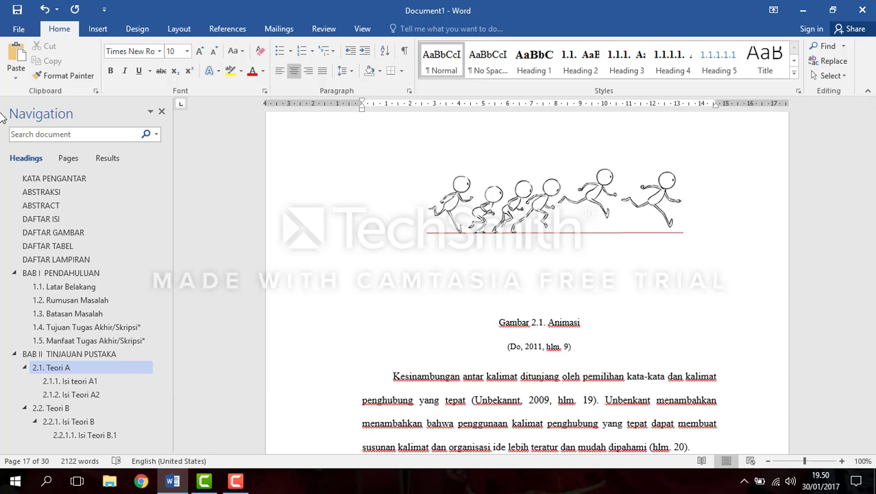
pyautogui.click(84, 236)
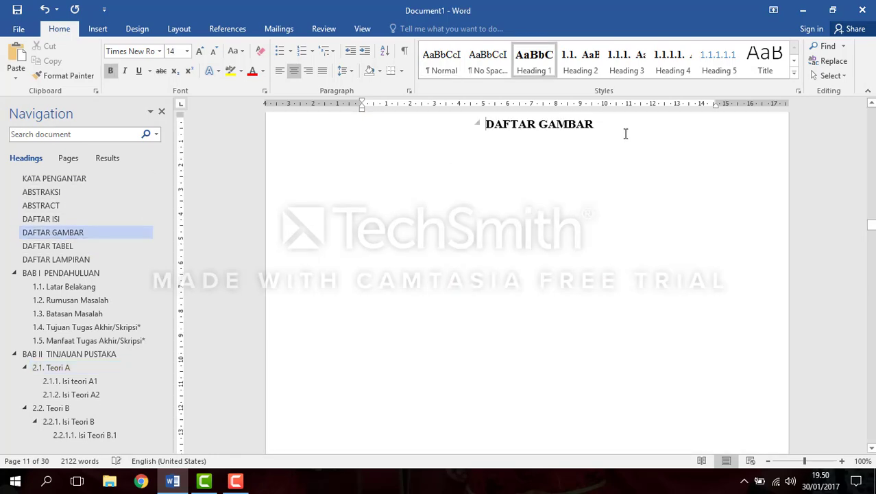
pyautogui.press('Return')
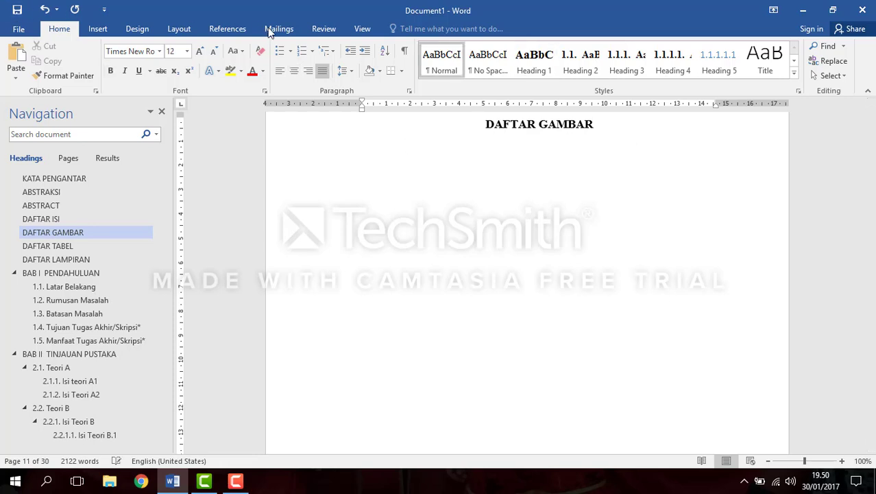
pyautogui.click(240, 33)
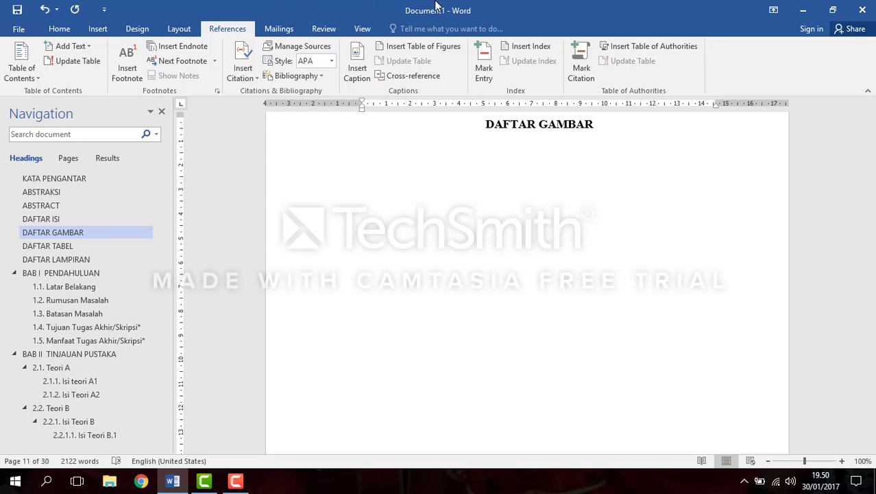
pyautogui.click(433, 56)
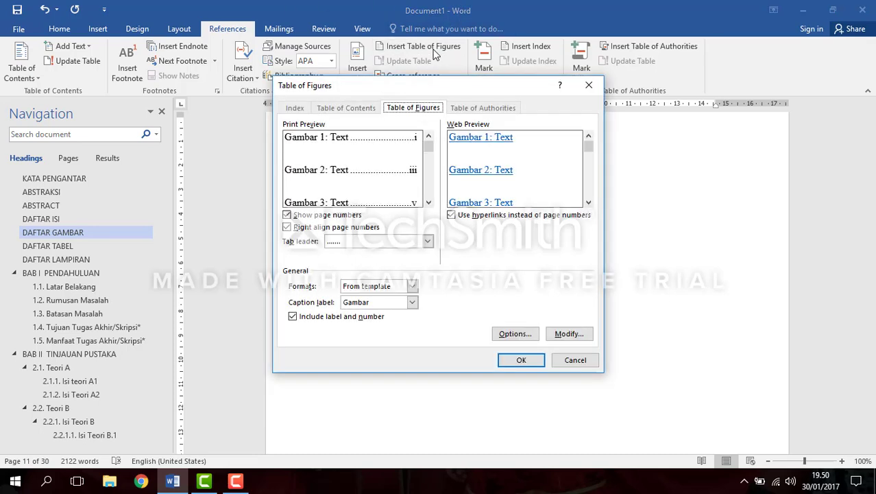
pyautogui.click(413, 302)
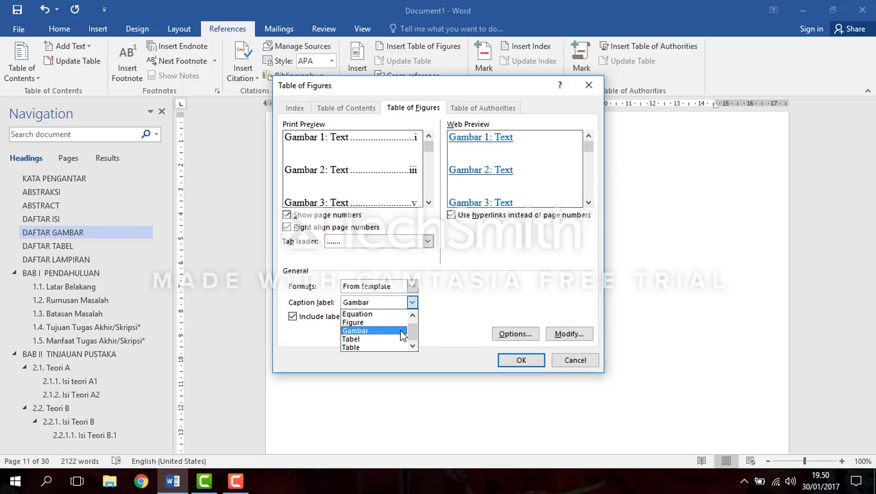
pyautogui.click(403, 334)
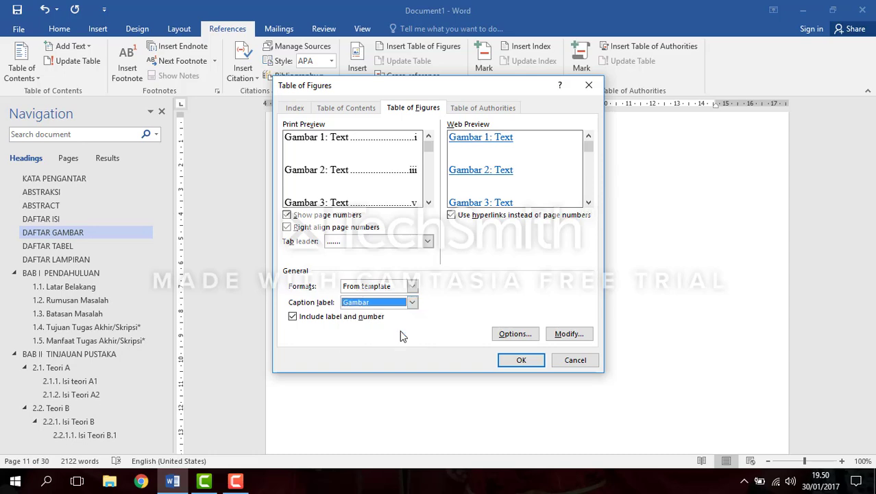
pyautogui.click(540, 363)
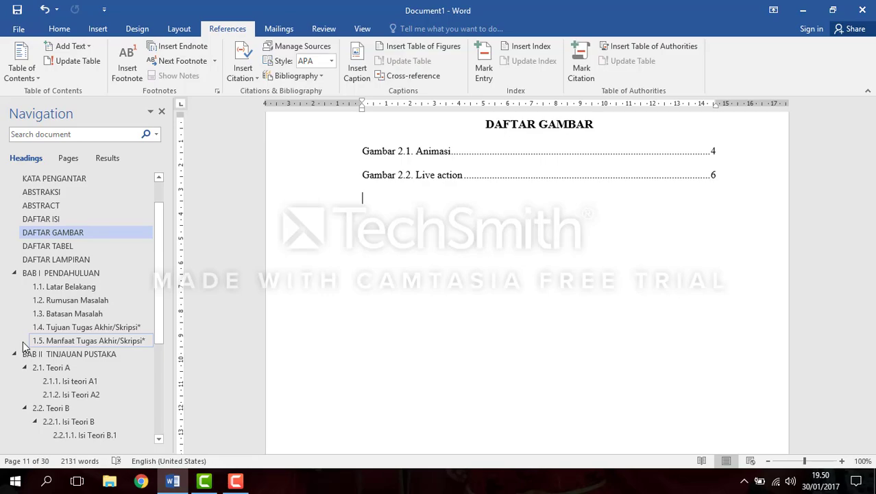
# Step: Start a caption for the table in section 2.1.1 with the label Tabel, positioned above the selected item
pyautogui.scroll(-3, 24, 346)
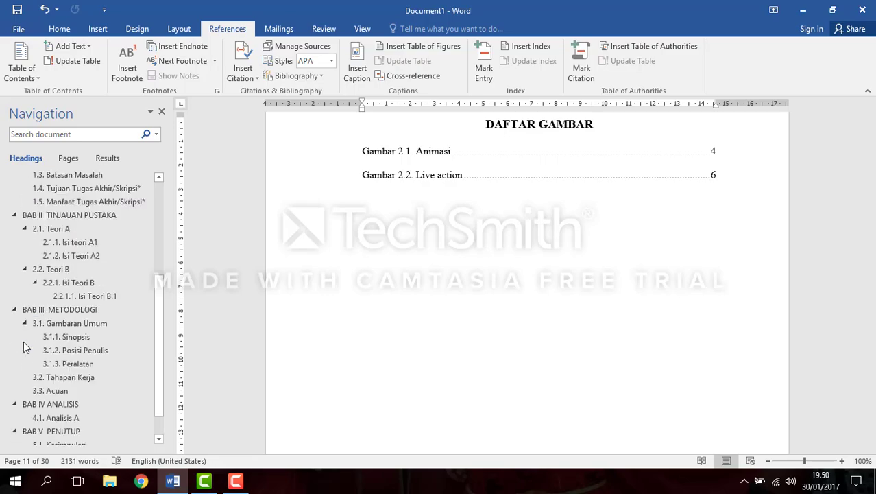
pyautogui.click(75, 269)
pyautogui.scroll(-3, 623, 368)
pyautogui.scroll(-20, 623, 368)
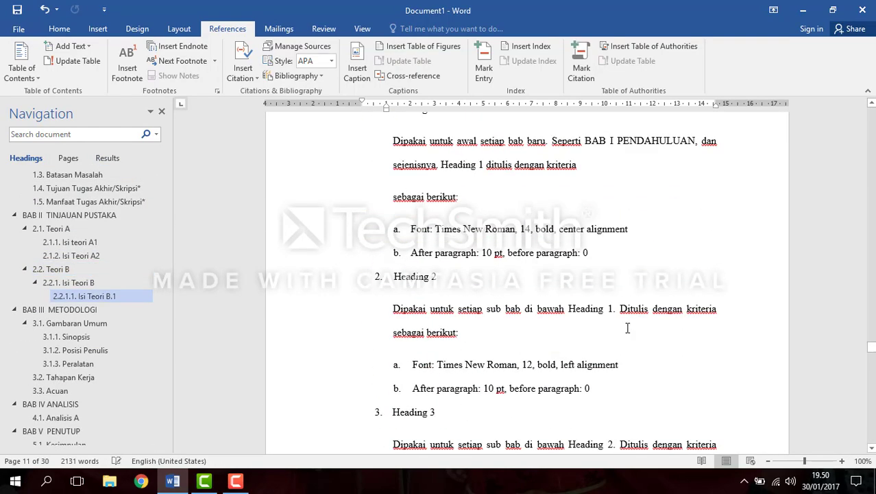
pyautogui.scroll(20, 630, 325)
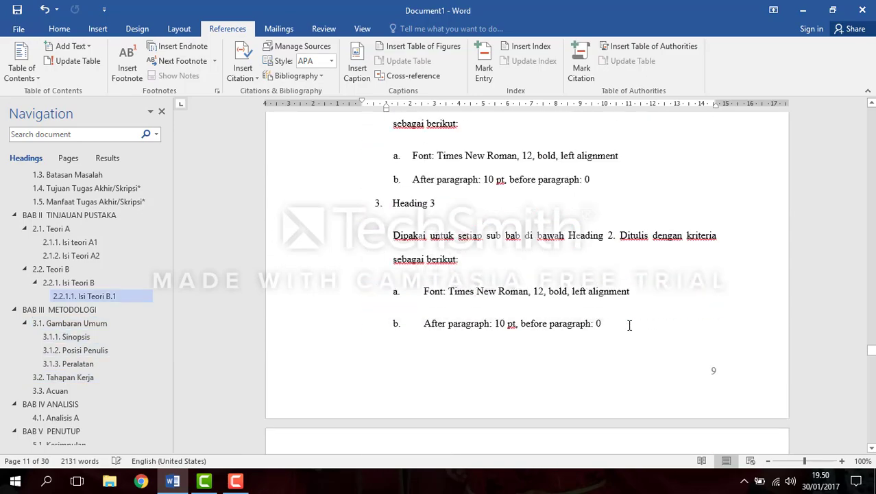
pyautogui.scroll(8, 632, 326)
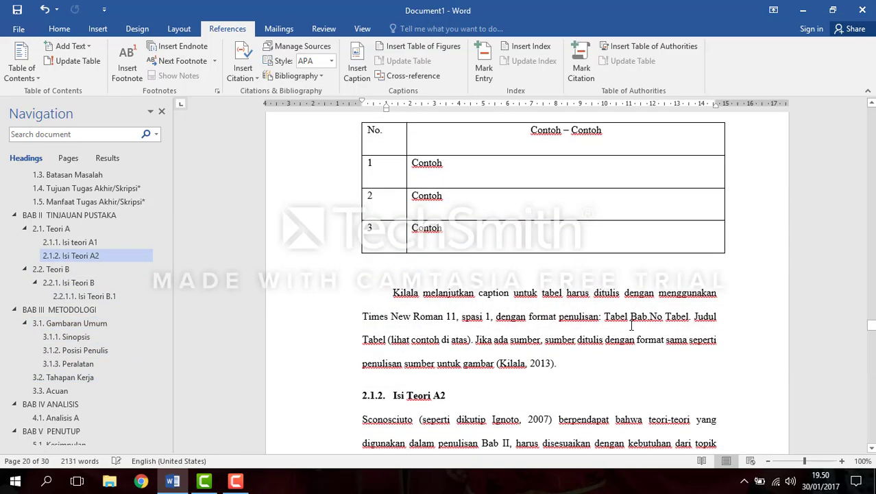
pyautogui.scroll(-3, 639, 328)
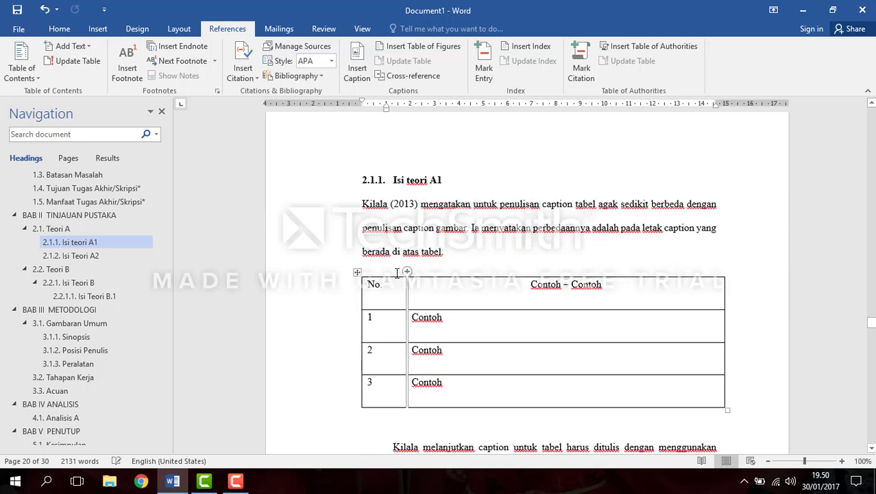
pyautogui.rightClick(357, 274)
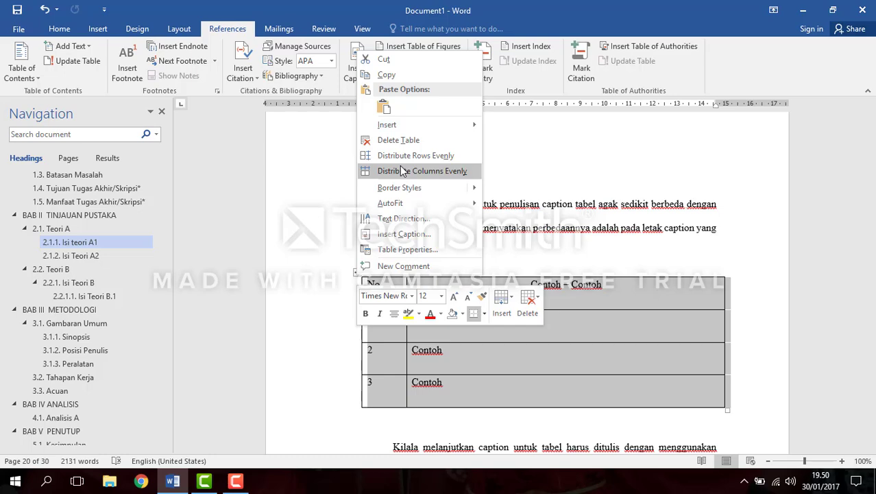
pyautogui.click(404, 233)
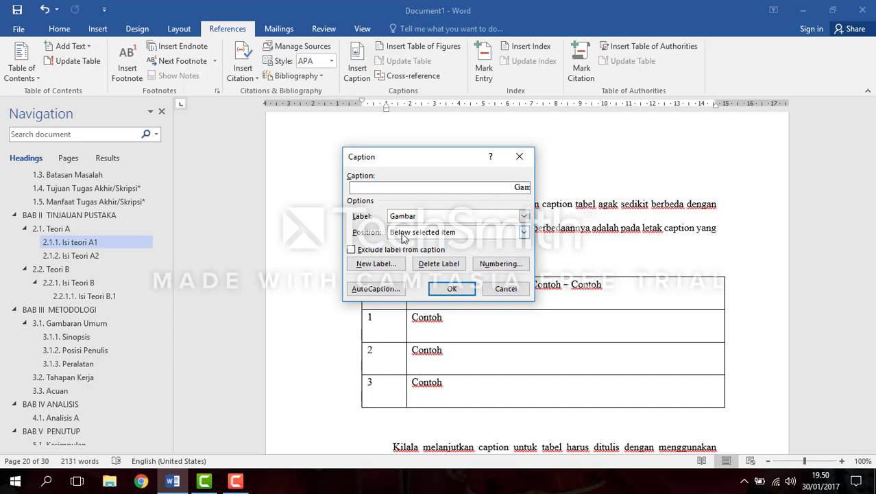
pyautogui.click(524, 217)
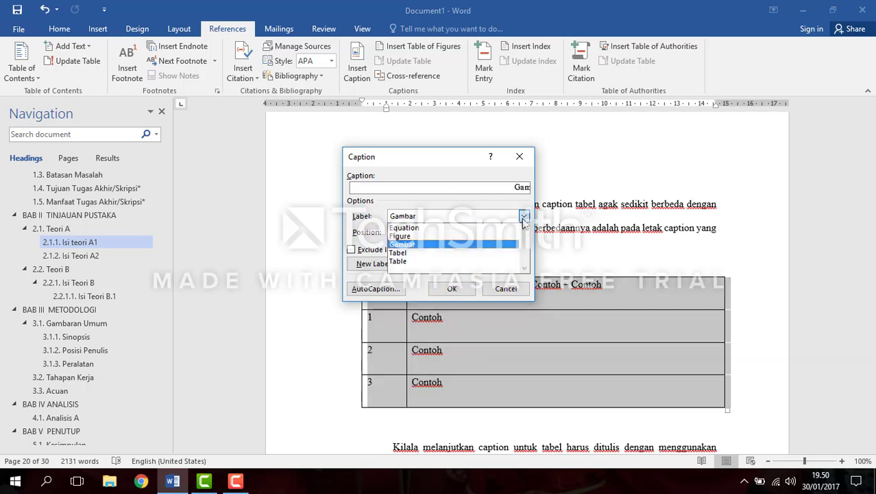
pyautogui.click(506, 258)
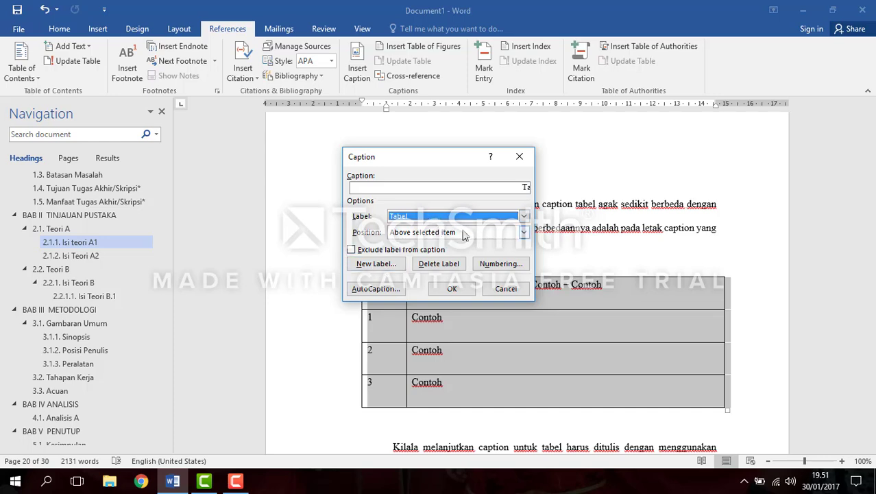
pyautogui.click(523, 233)
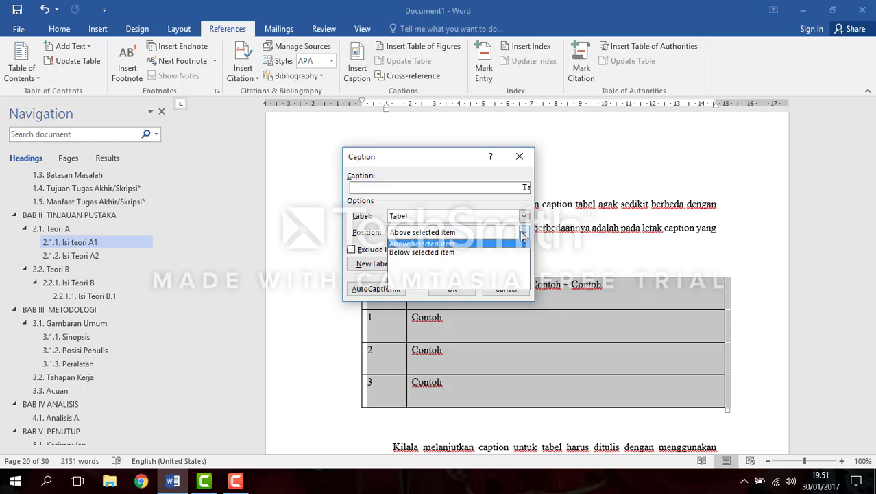
pyautogui.click(464, 243)
# Step: Add the text "Contoh Tabel" to the table's caption
pyautogui.click(523, 188)
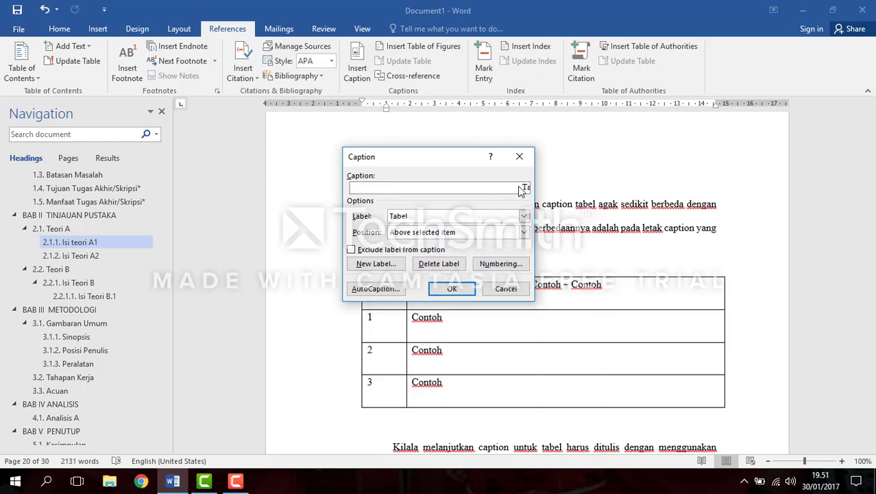
pyautogui.write('Contoh Tabel')
# Step: Include the chapter number in the table caption's numbering, with a period as the separator, and insert the caption
pyautogui.click(501, 264)
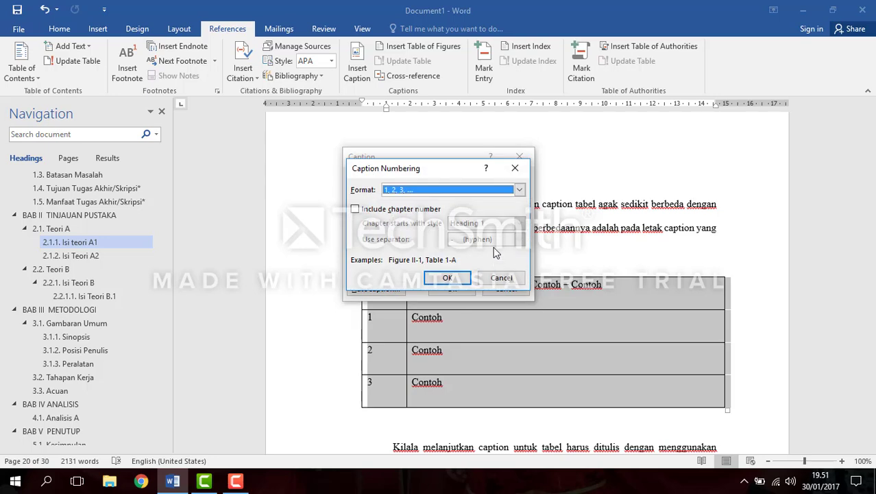
pyautogui.click(390, 210)
pyautogui.click(491, 240)
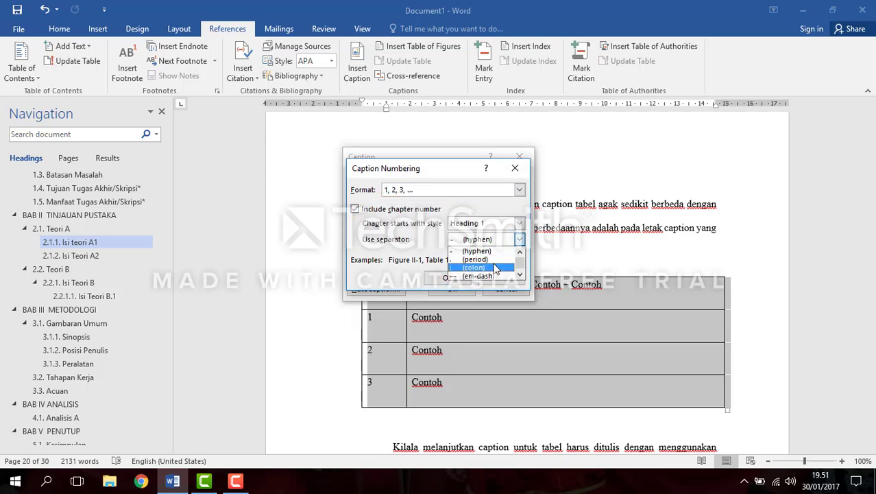
pyautogui.click(480, 267)
pyautogui.click(520, 238)
pyautogui.click(498, 260)
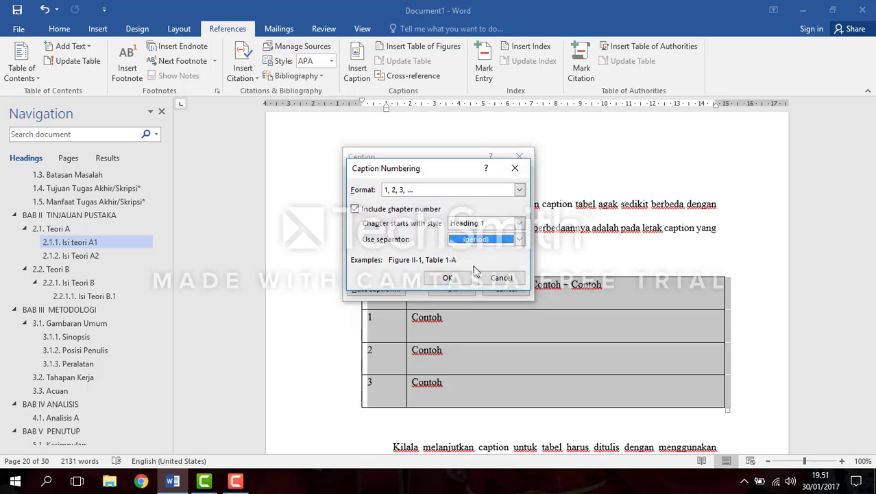
pyautogui.click(451, 278)
pyautogui.click(437, 280)
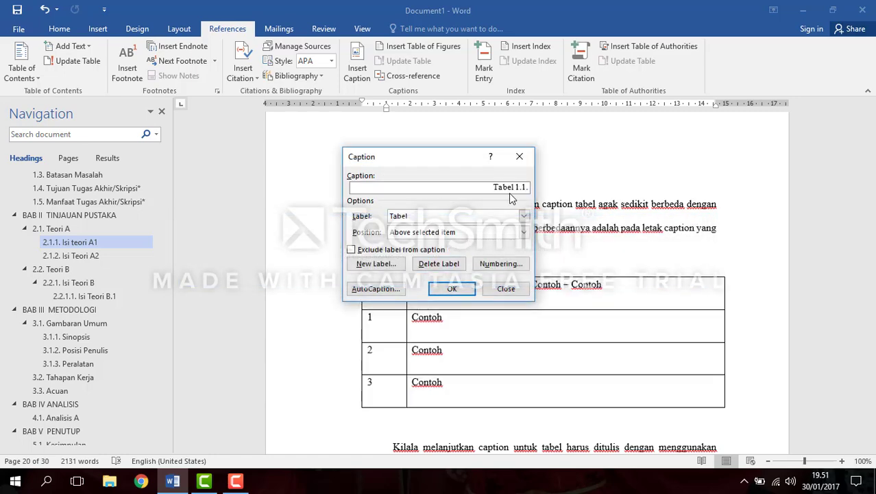
pyautogui.click(452, 289)
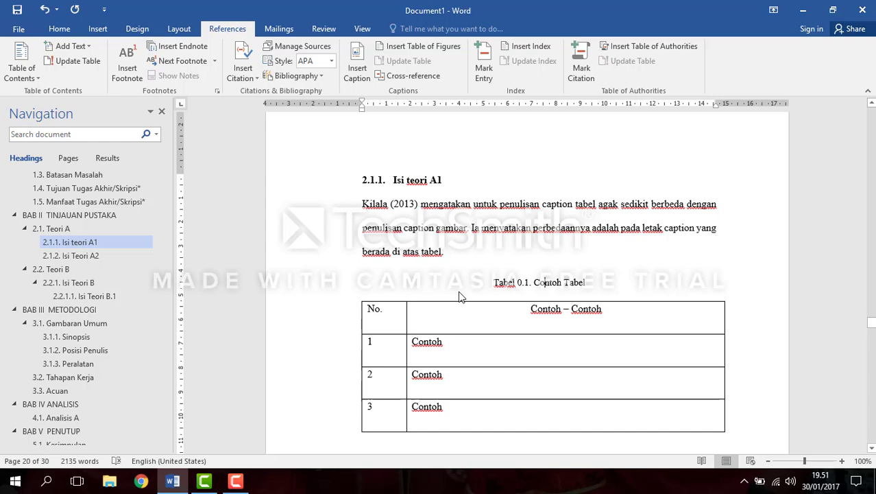
# Step: Change the chapter number in the caption above the table in section 2.1.1 to 2
pyautogui.press('Left')
pyautogui.press('Left')
pyautogui.press('Left')
pyautogui.press('Left')
pyautogui.press('Left')
pyautogui.press('Left')
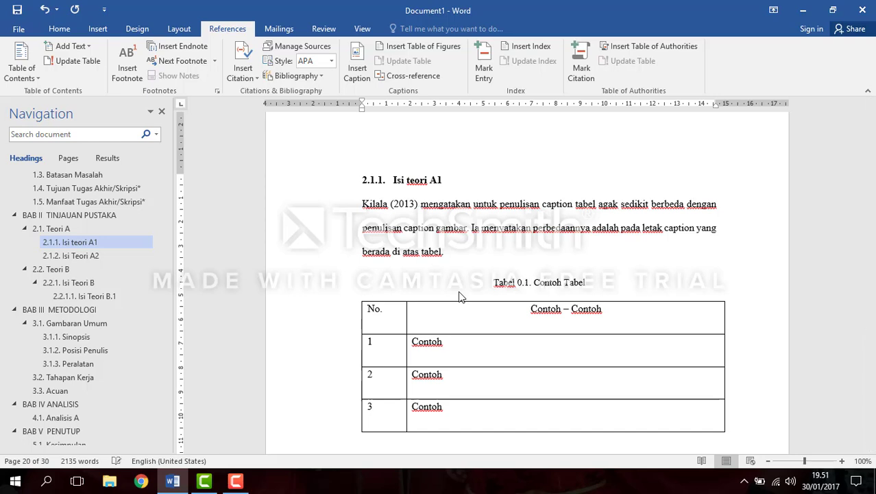
pyautogui.hotkey('shift', 'Left')
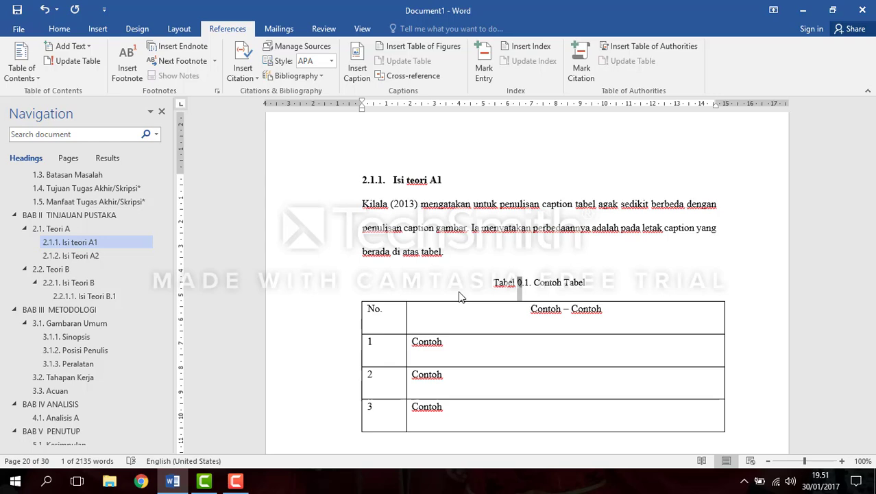
pyautogui.write('2')
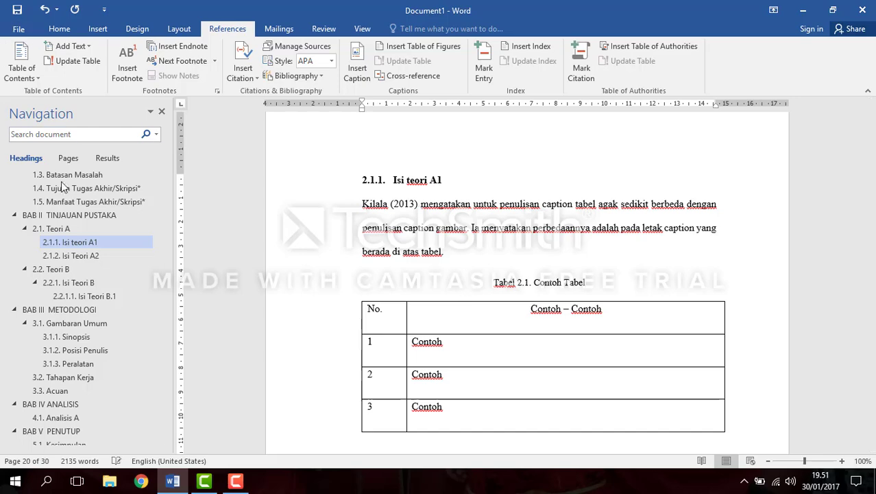
# Step: Insert a table of figures on a new line below the DAFTAR TABEL heading, using the caption label Tabel
pyautogui.scroll(5, 90, 227)
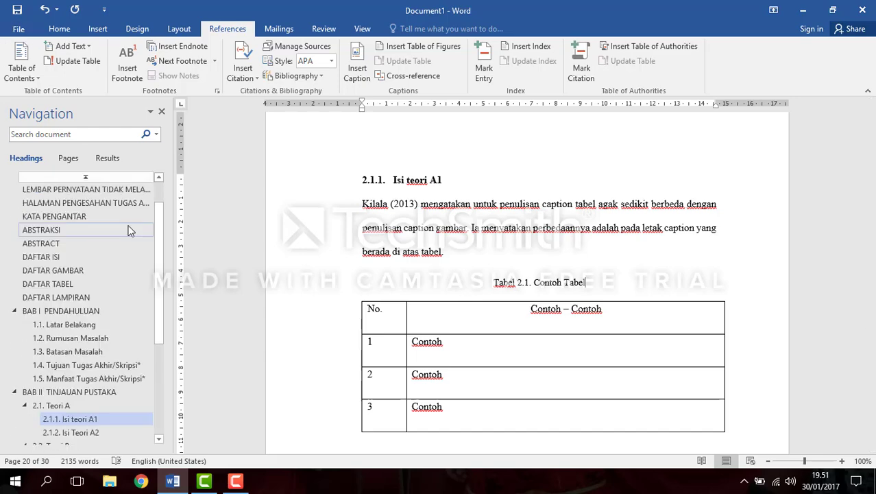
pyautogui.click(75, 285)
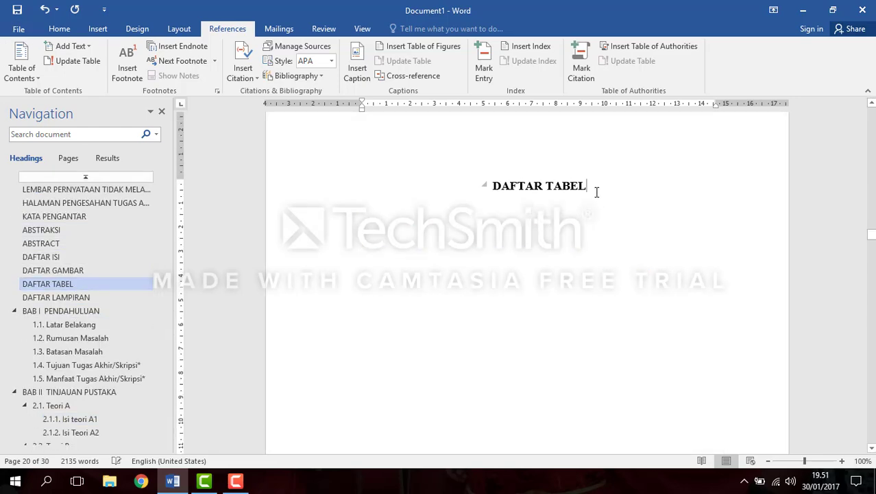
pyautogui.press('Return')
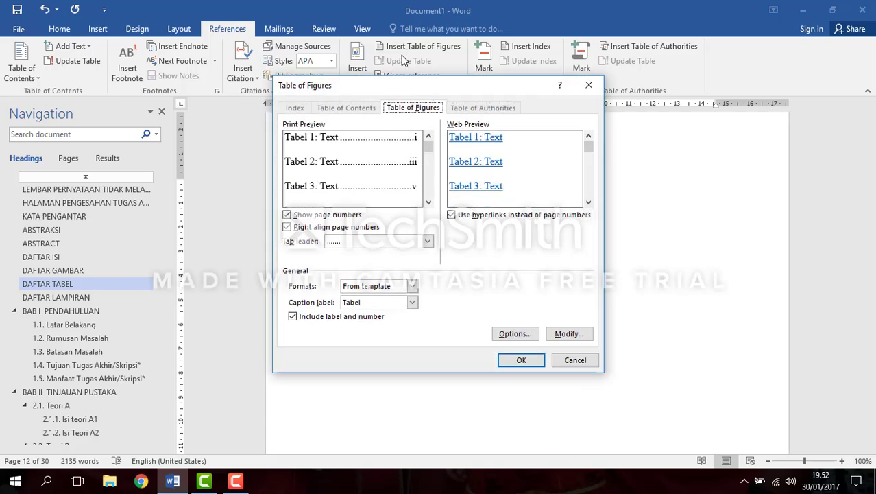
pyautogui.click(412, 303)
pyautogui.click(415, 304)
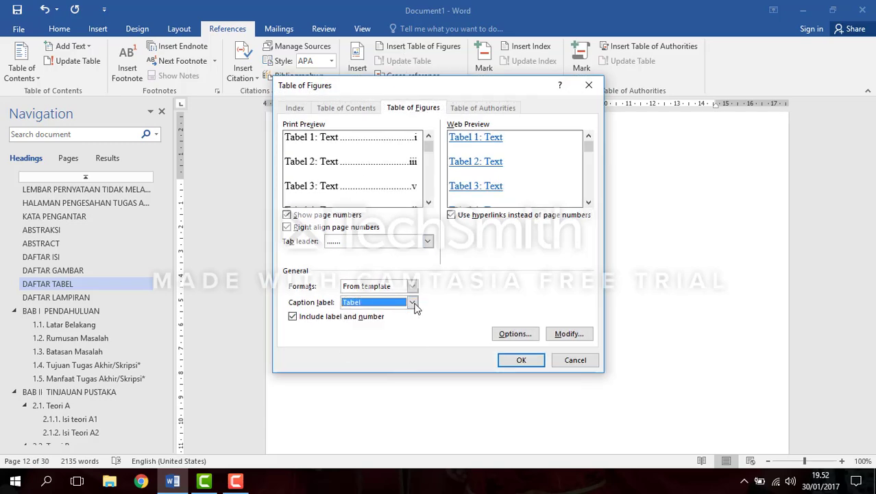
pyautogui.click(538, 363)
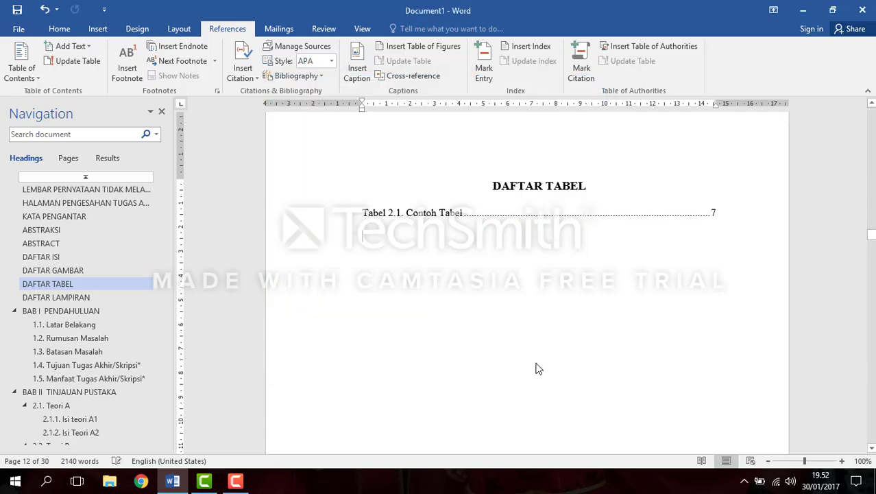